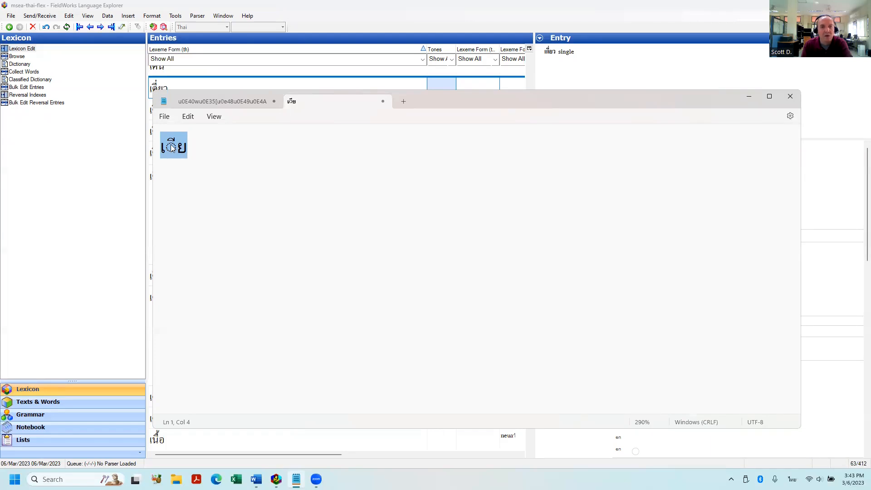
Copy the vowel เีย from the note and filter the Lexeme Form column in FieldWorks for it, matching anywhere
left_click_drag(185, 149, 159, 149)
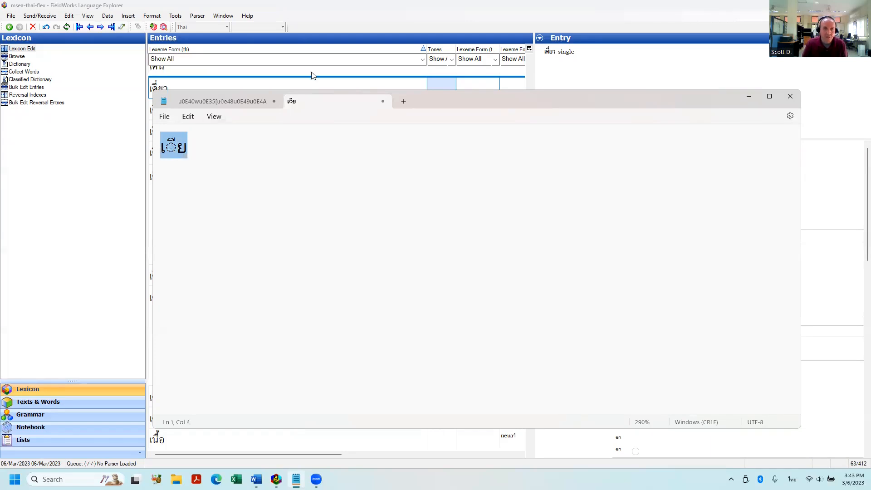
left_click(749, 96)
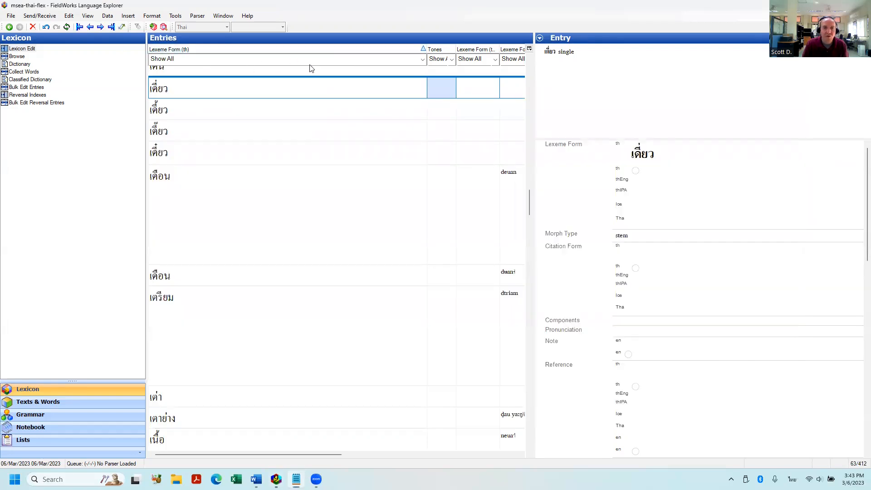
left_click(421, 61)
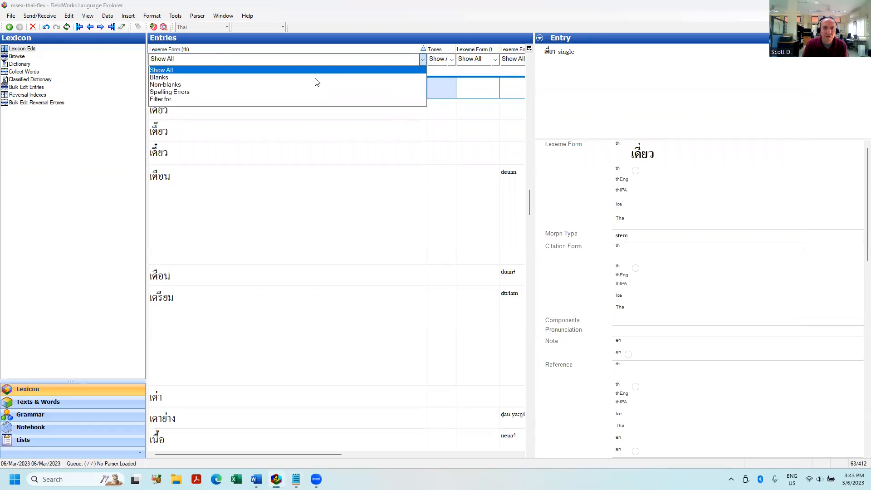
left_click(160, 100)
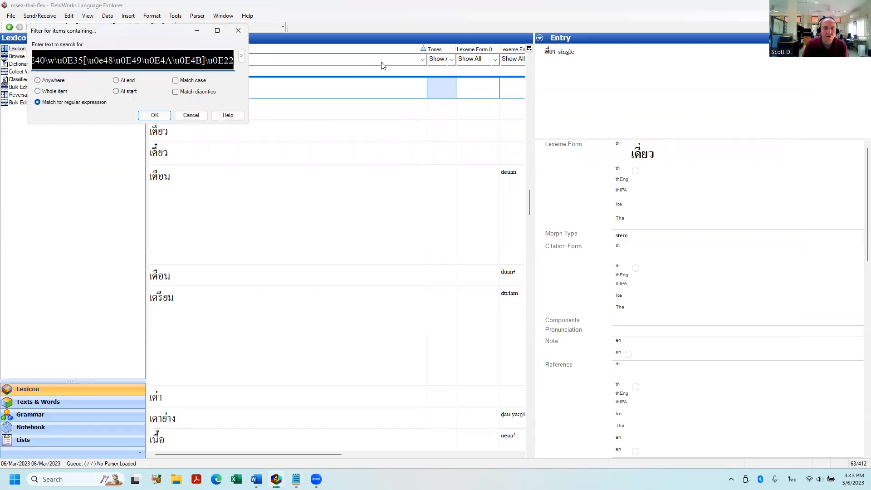
key("BackSpace")
type("เีย")
left_click(44, 81)
left_click(154, 116)
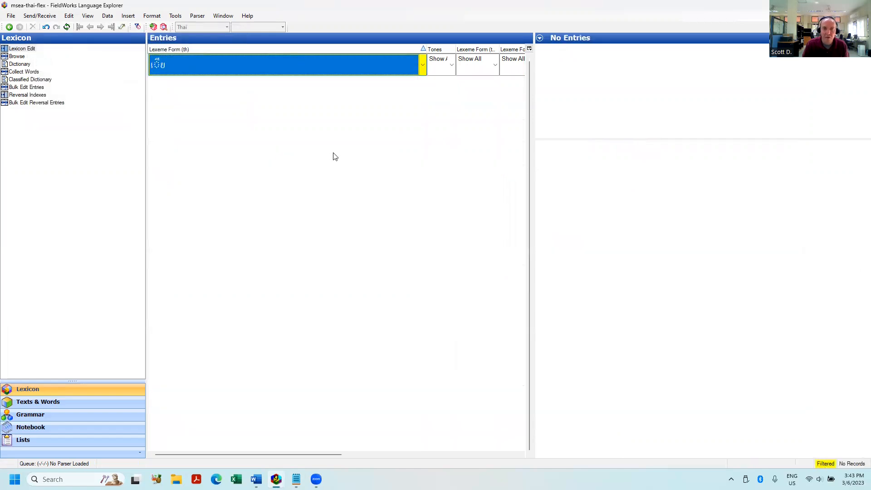
Change the Lexeme Form filter to a regular expression match and enter \u0E40\w\u0E35\u0E22 as its search text
left_click(423, 65)
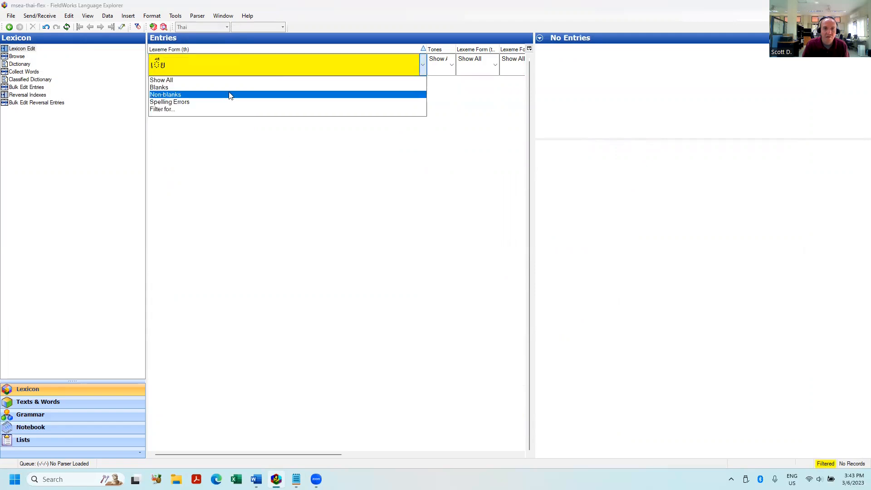
left_click(248, 110)
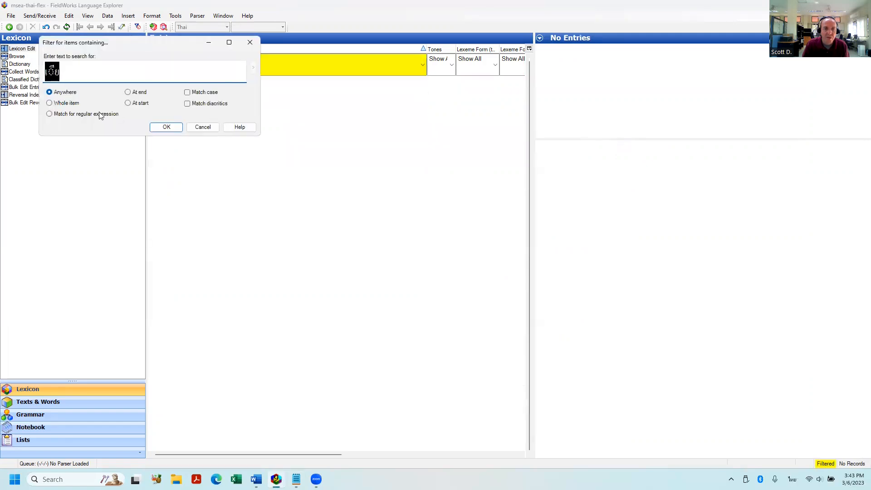
left_click(77, 118)
key("BackSpace")
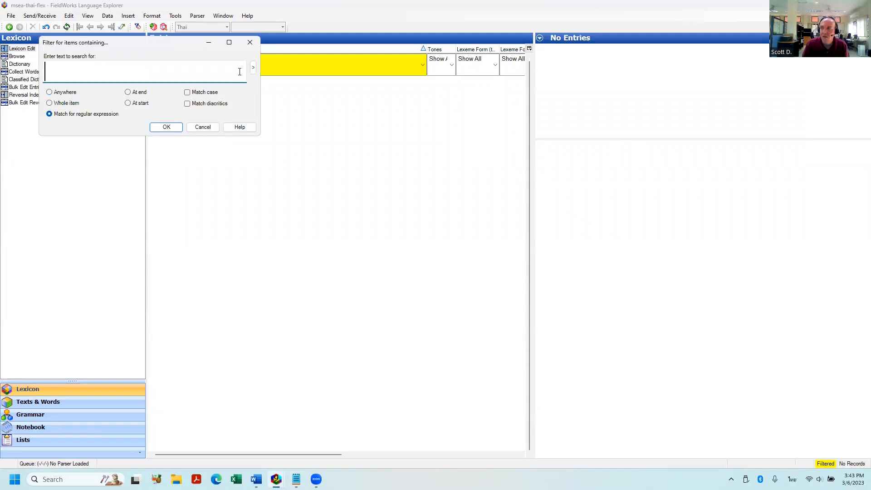
key("alt+Tab")
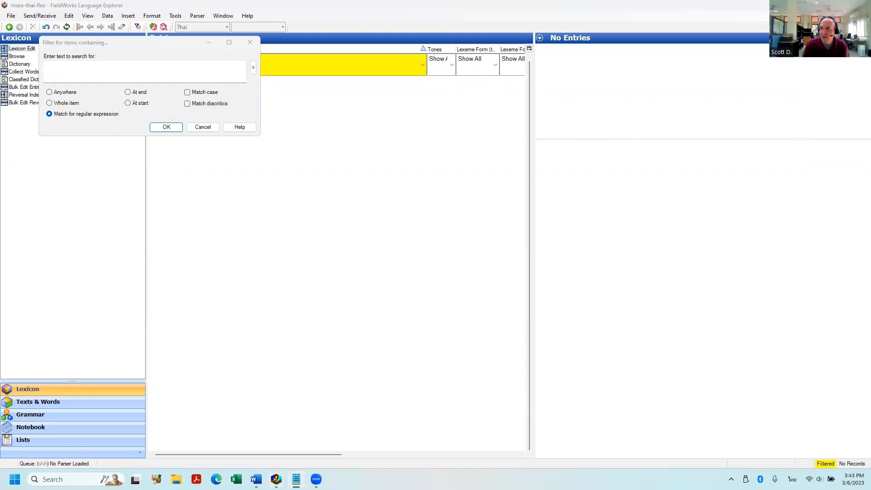
key("alt+Tab")
type("\\u0E40\\w\\u0E35\\u0E22")
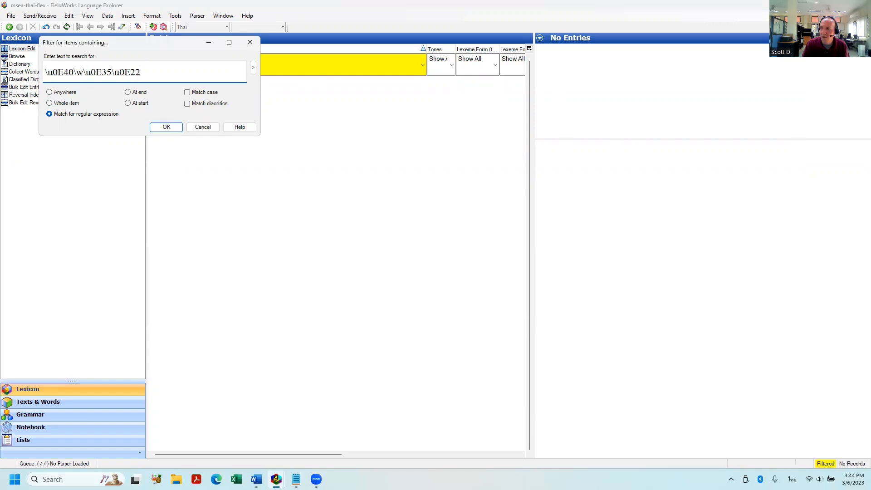
Compare the expression with the vowel in the Notepad note, check the regular expression symbols, and apply the Lexeme Form filter
key("alt+Tab")
left_click_drag(870, 171, 772, 148)
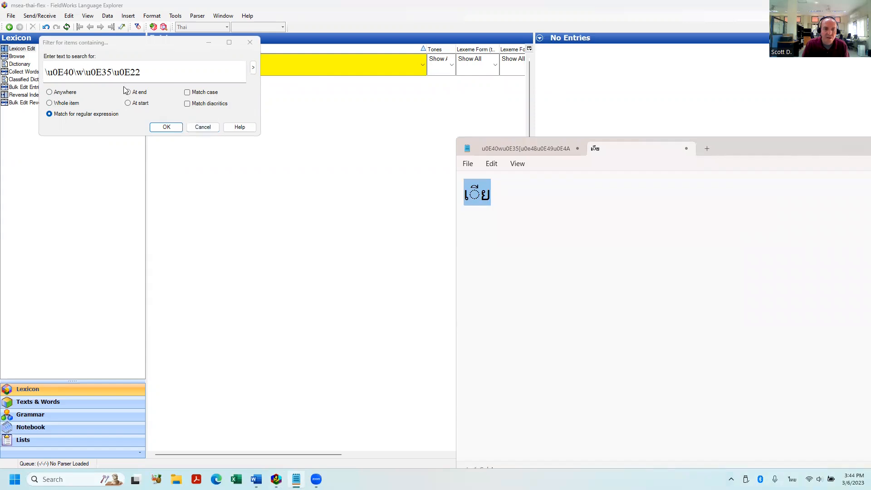
left_click_drag(759, 145, 870, 132)
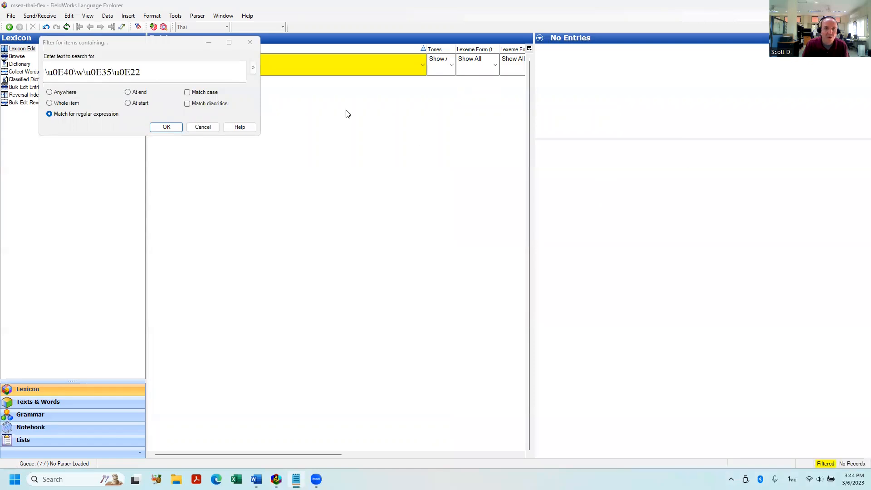
left_click(253, 68)
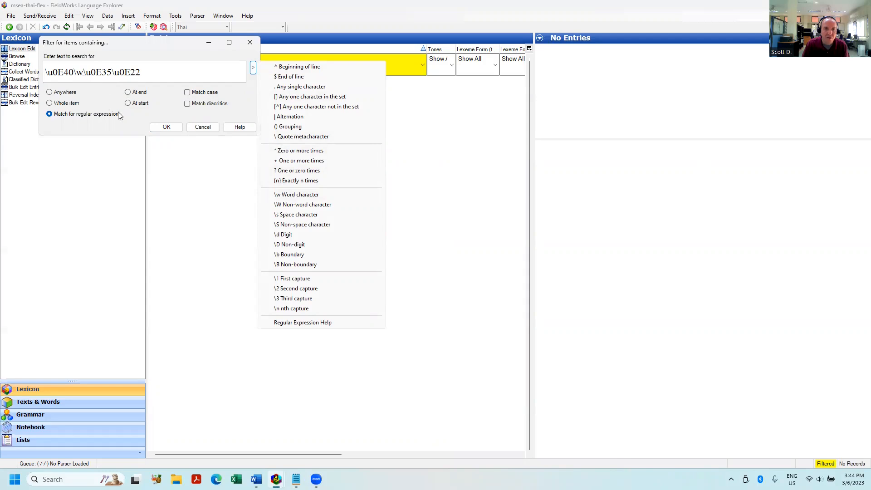
left_click(162, 126)
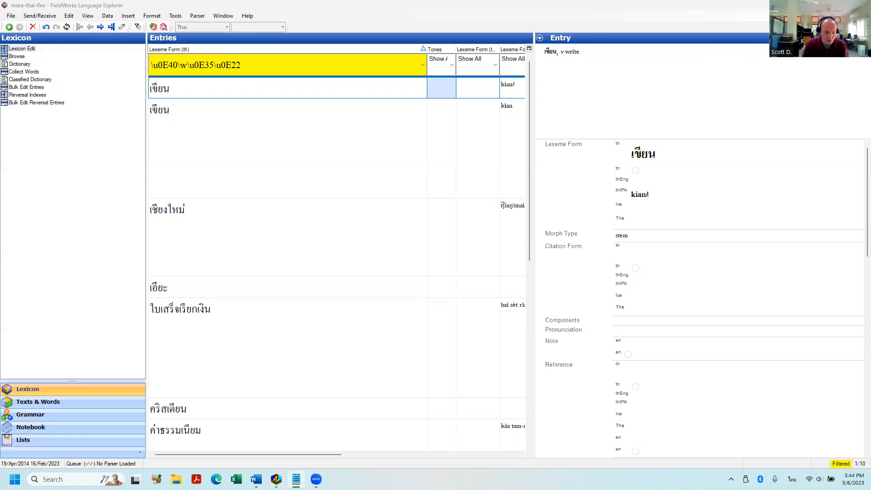
Filter the Lexeme Form column with the regular expression \u0E40\w\u0E35[\u0e48\u0E49\u0E4A\u0E4B]\u0E22, checking the available symbols before applying it
left_click(423, 68)
left_click(244, 110)
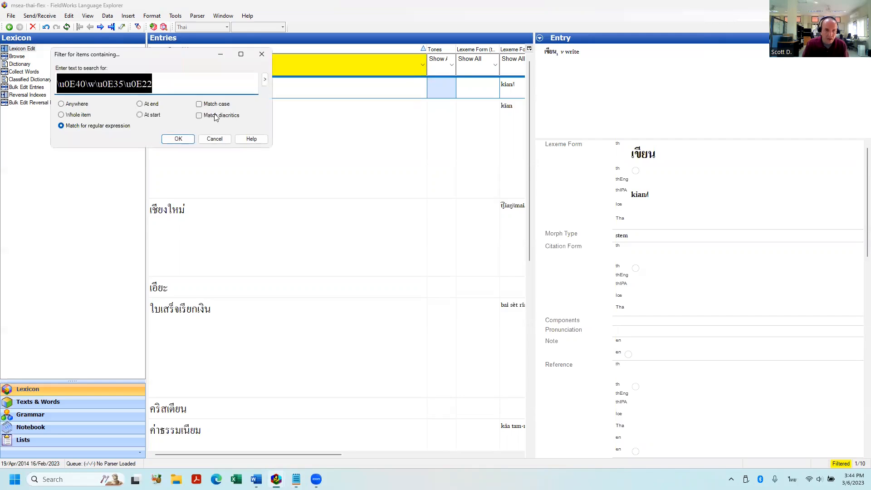
key("BackSpace")
type("\\u0E40\\w\\u0E35[\\u0e48\\u0E49\\u0E4A\\u0E4B]\\u0E22")
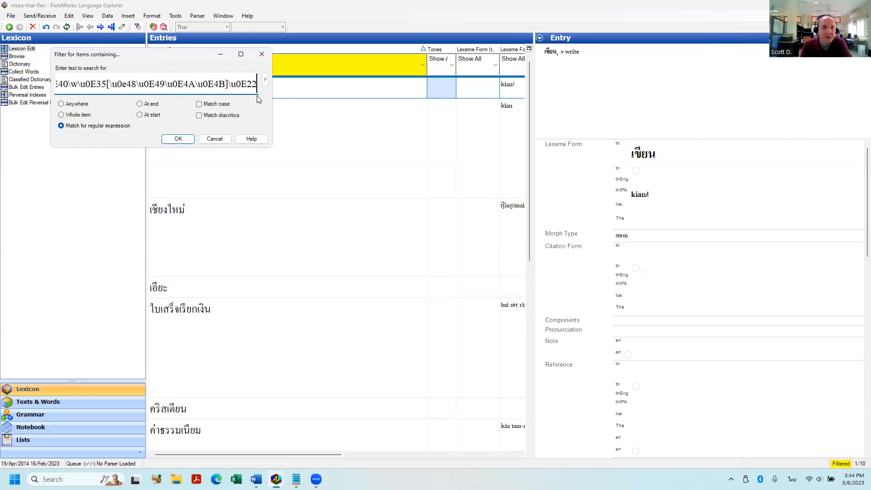
left_click(265, 80)
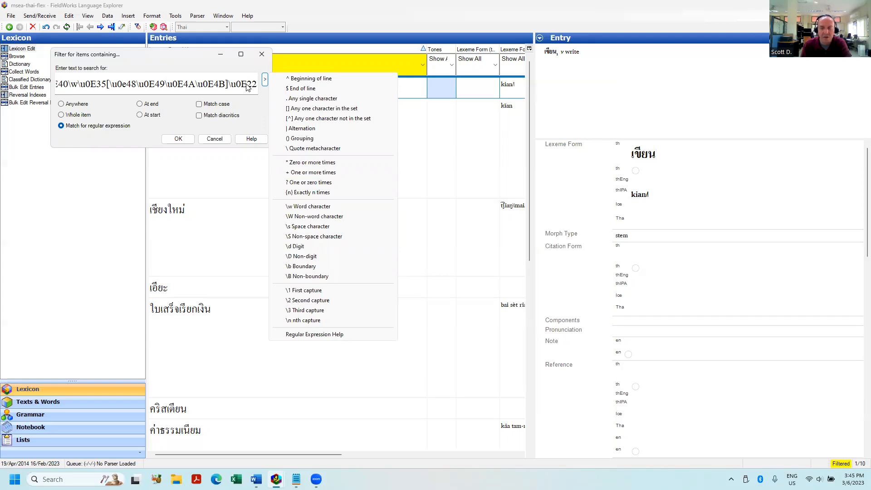
left_click(177, 138)
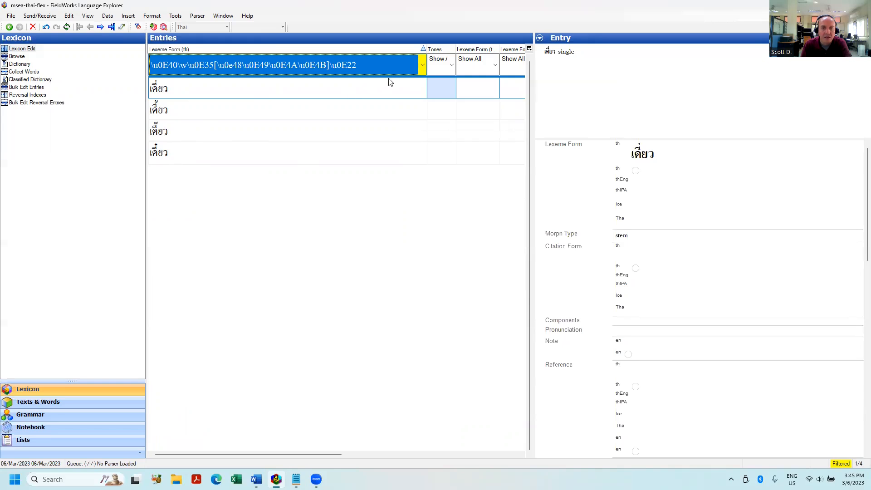
Reopen the Lexeme Form filter settings and reapply the existing tone-mark expression
left_click(421, 70)
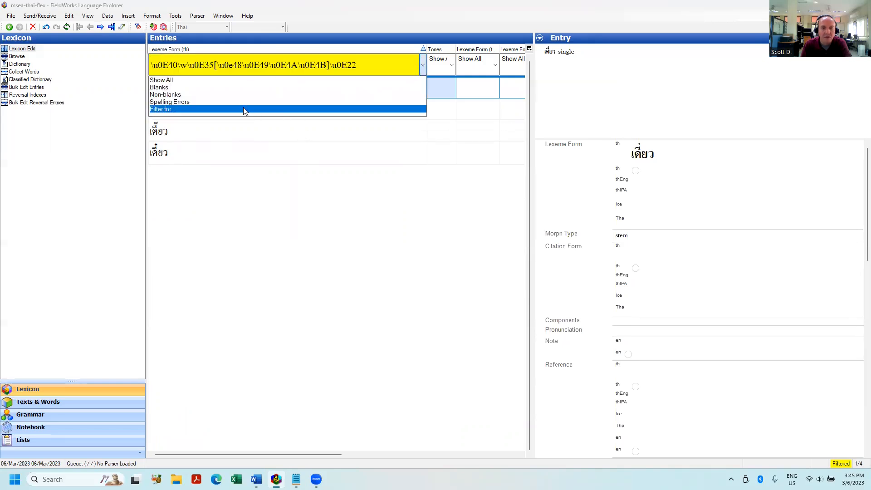
left_click(244, 110)
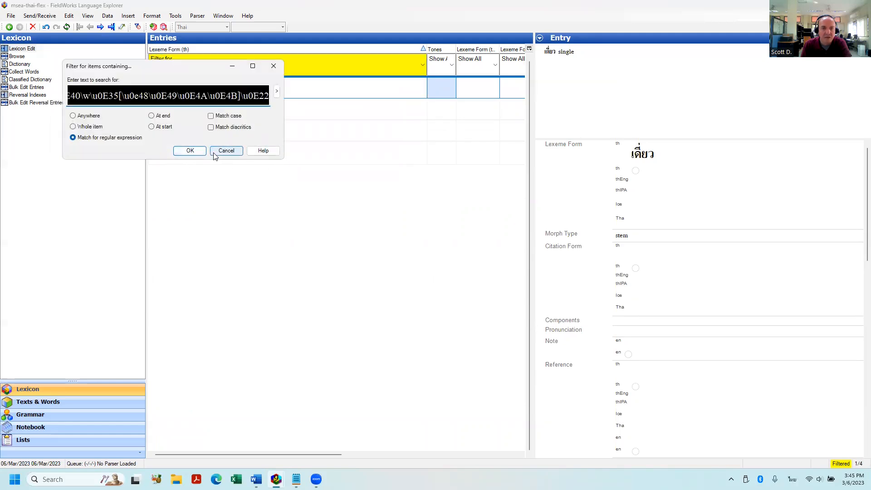
left_click(190, 152)
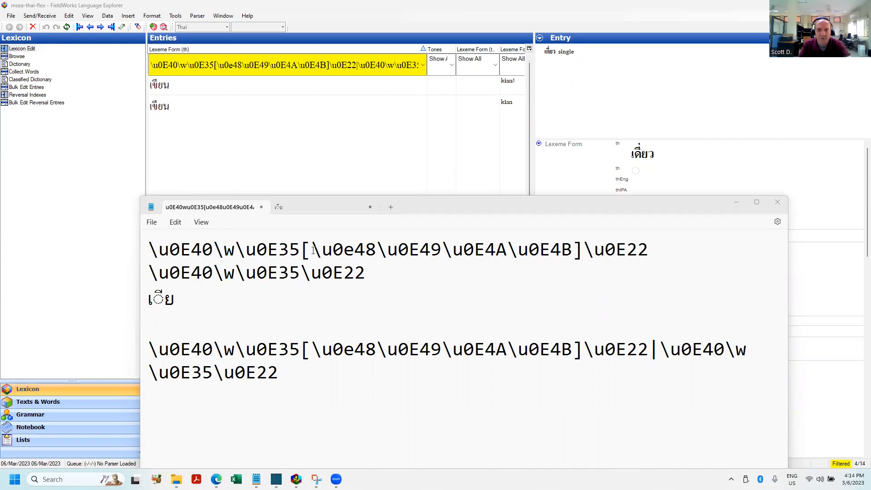
Review the separate and combined expressions in the Notepad notes, and bring up the regular expression symbols for the Lexeme Form filter in FieldWorks
left_click(322, 273)
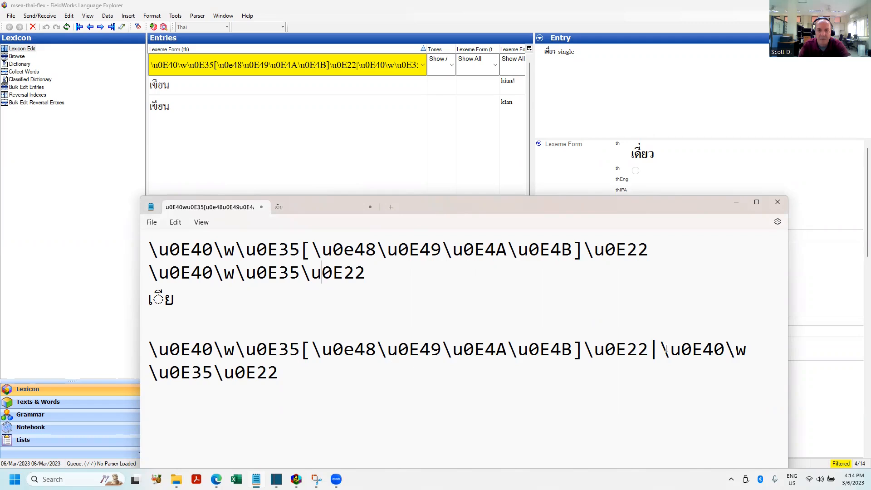
left_click(394, 148)
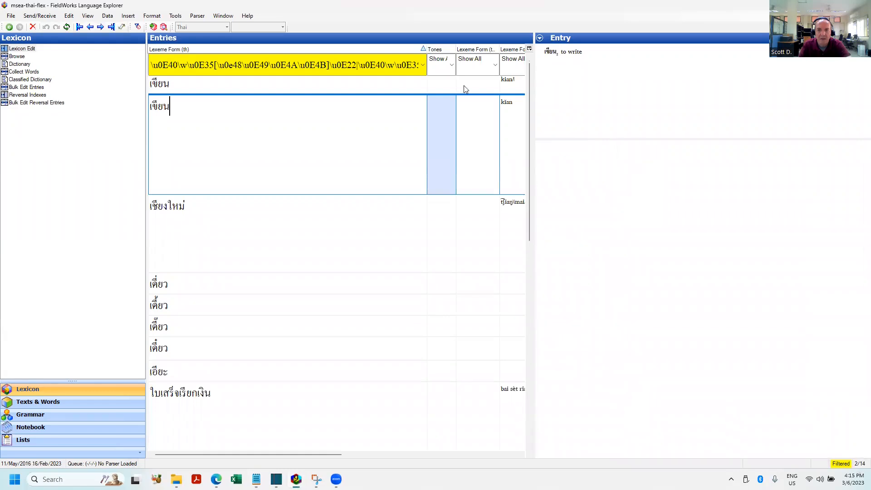
left_click(422, 66)
left_click(229, 110)
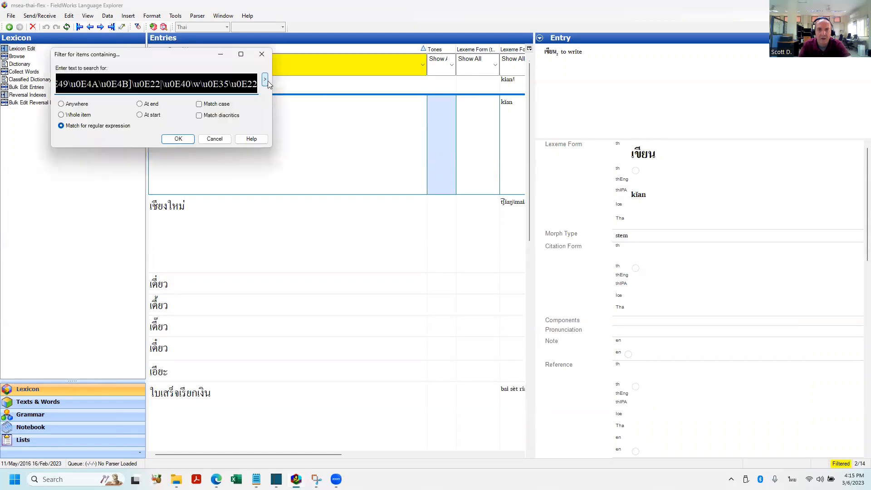
left_click(265, 80)
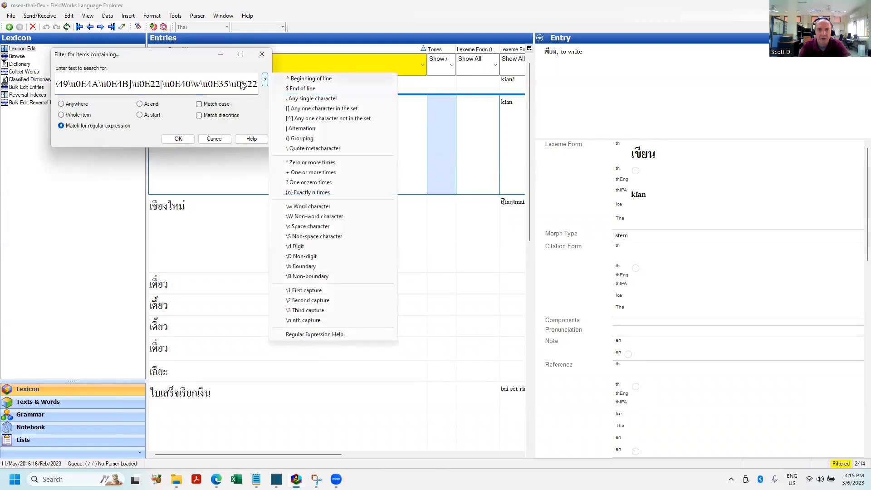